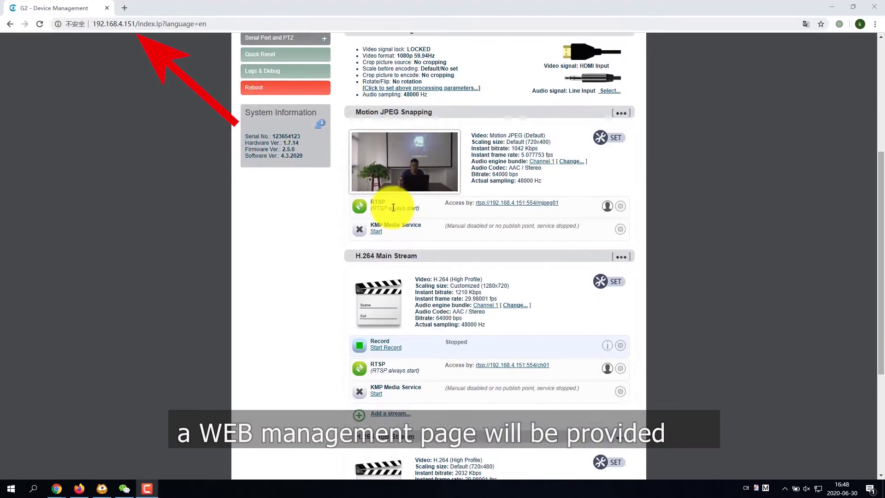
Add an RTMP Pushing service under the H.264 Main Stream and confirm it.
scroll(393, 207, "down", 1)
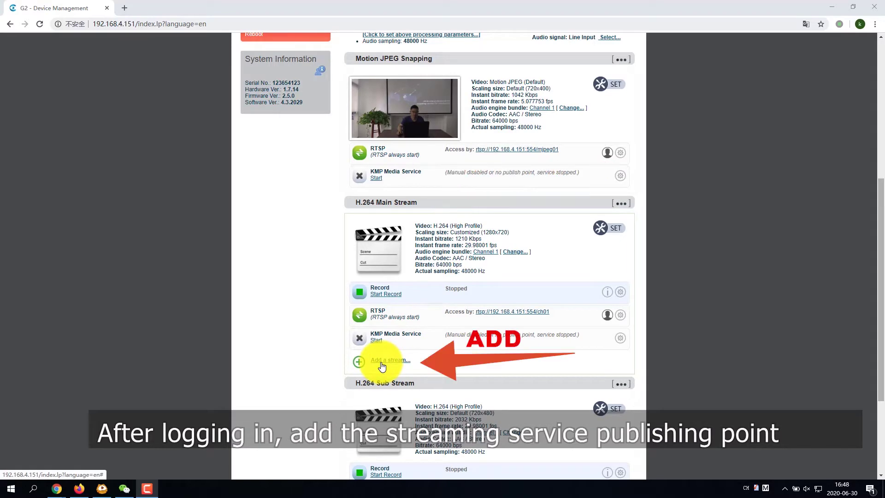
left_click(382, 365)
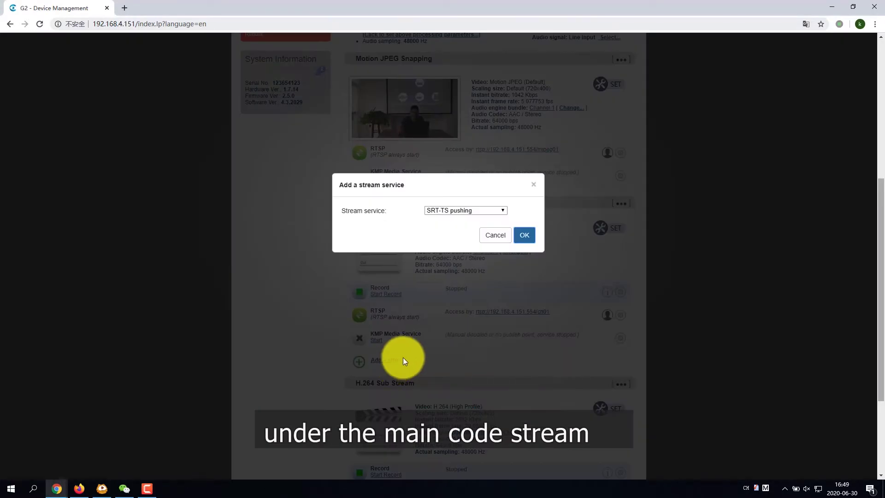
left_click(483, 210)
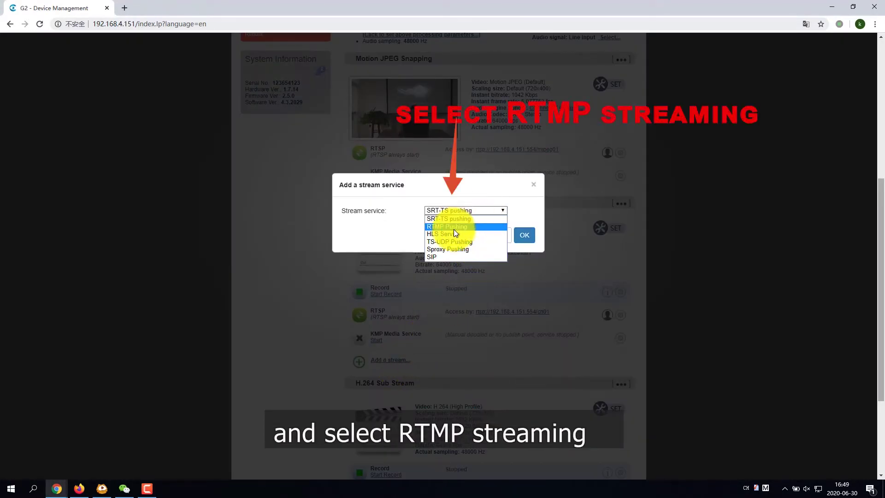
left_click(454, 228)
left_click(519, 235)
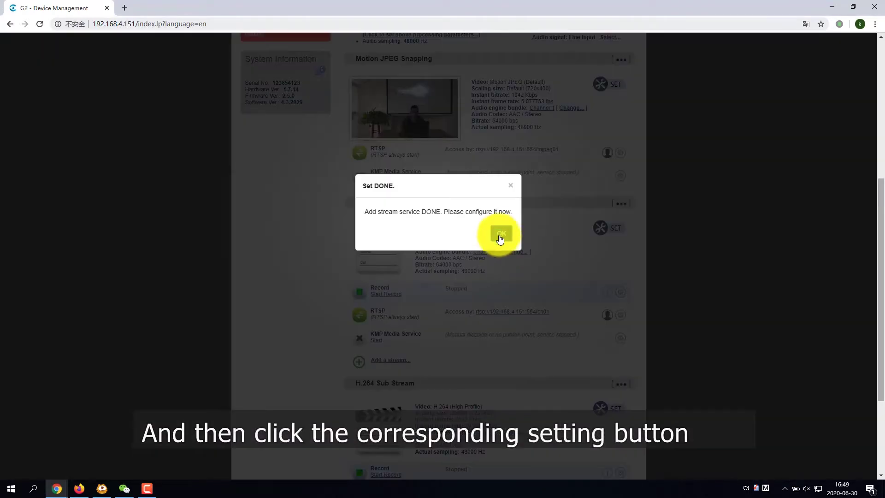
left_click(503, 232)
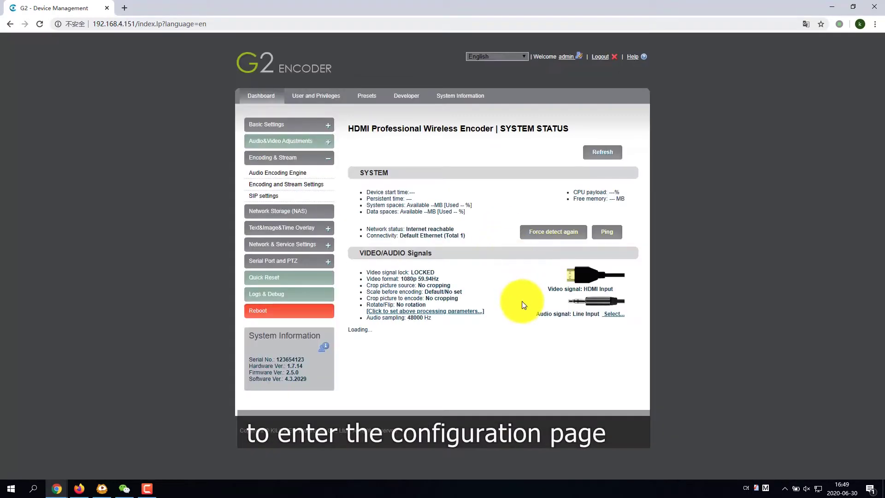
scroll(521, 300, "down", 6)
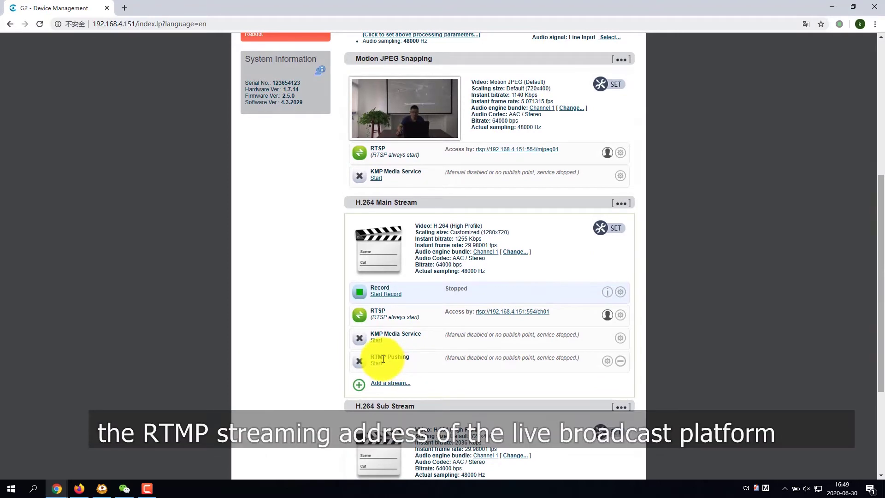
left_click(607, 361)
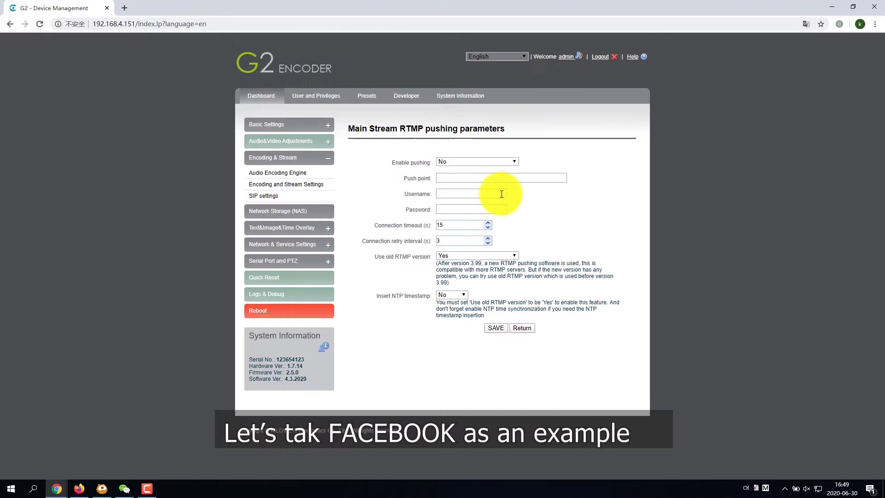
left_click(464, 179)
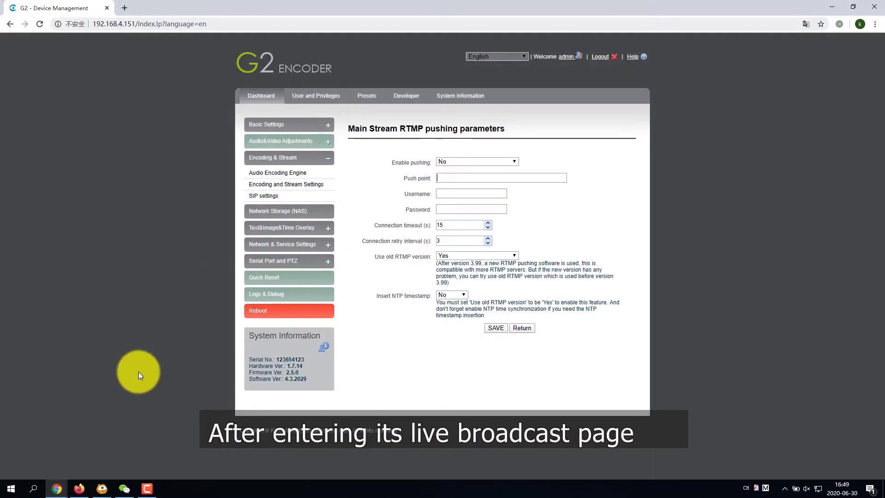
left_click(58, 488)
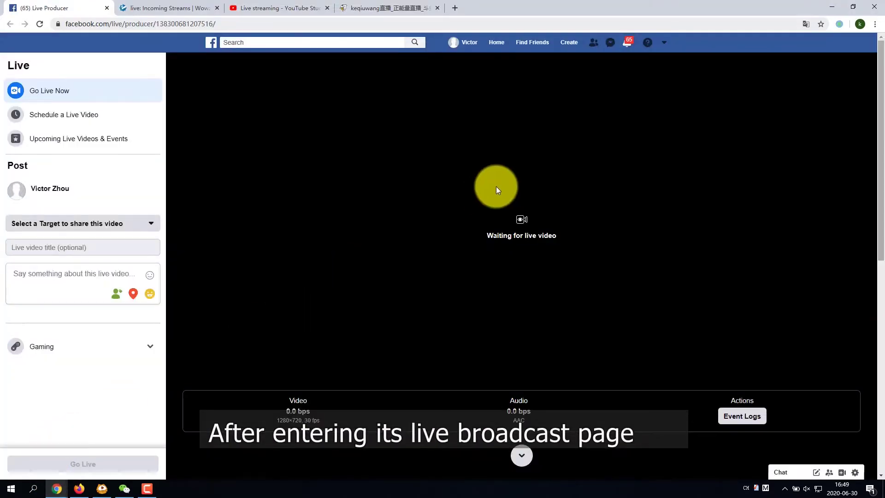
scroll(496, 186, "down", 5)
scroll(496, 186, "down", 1)
scroll(496, 186, "down", 2)
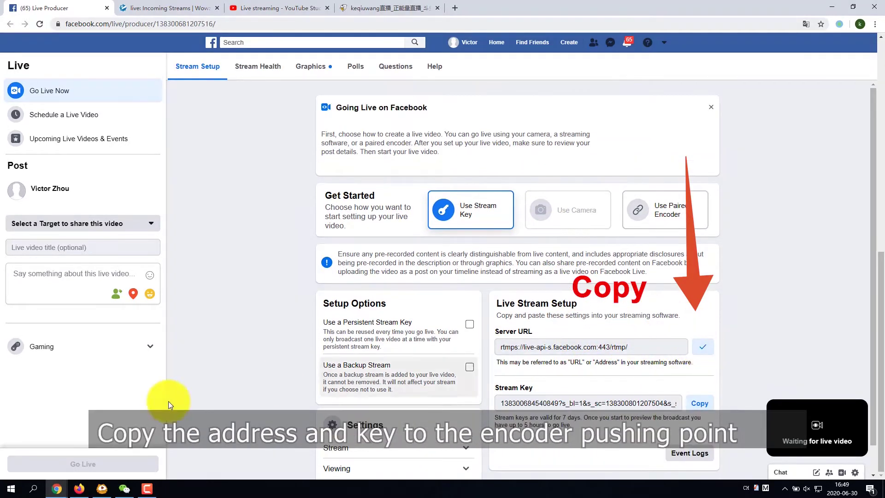
left_click(139, 445)
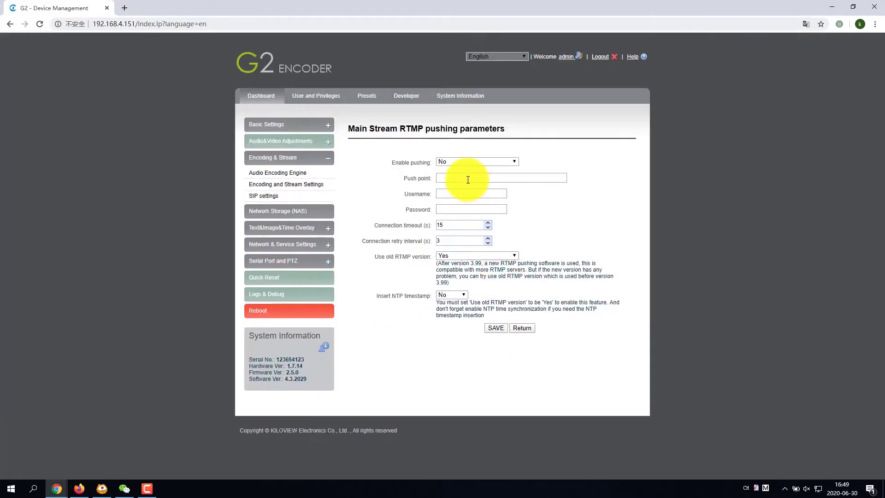
mouse_move(57, 488)
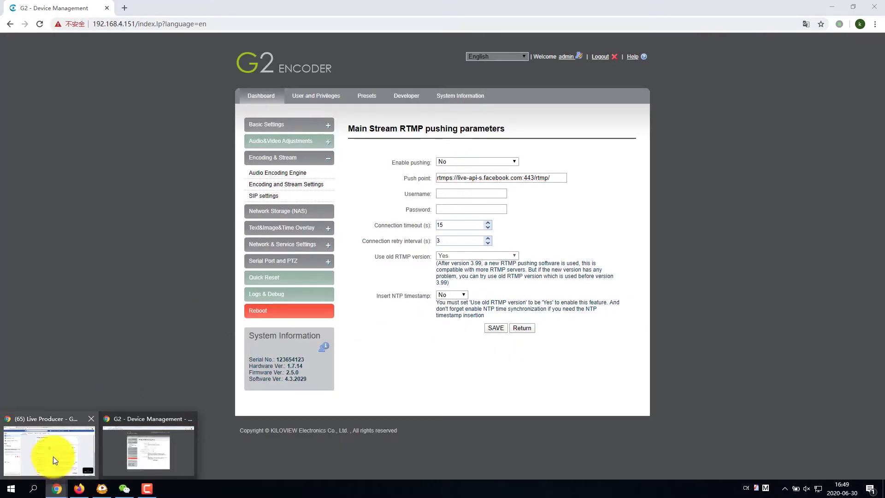
left_click(53, 456)
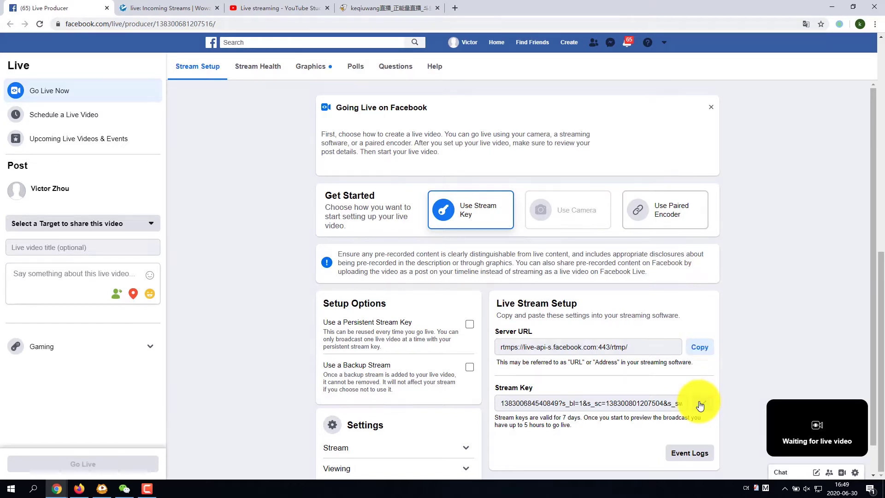
Set Enable pushing to Yes, save the Main Stream RTMP settings, and check Facebook's incoming video.
mouse_move(56, 488)
left_click(147, 445)
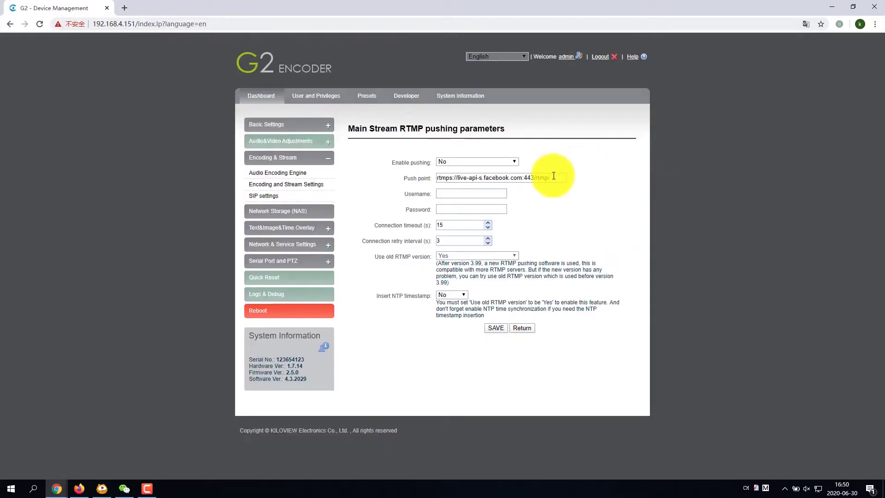
left_click(491, 162)
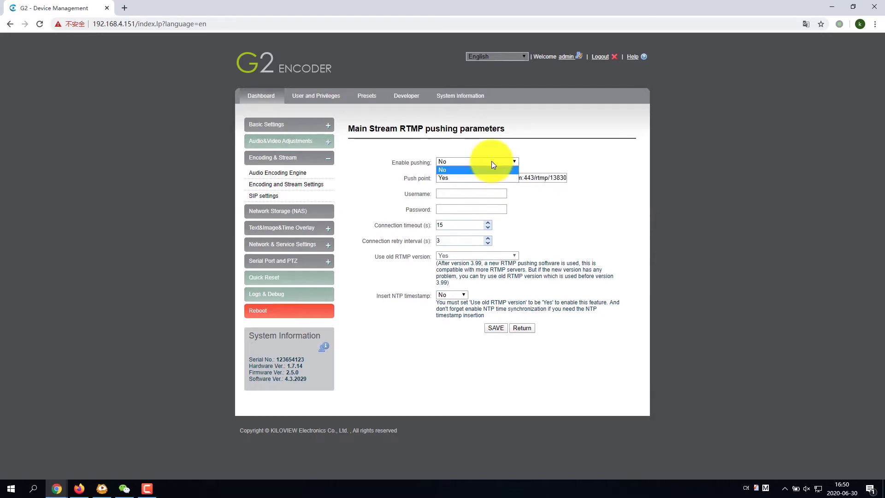
left_click(474, 177)
left_click(495, 328)
left_click(505, 234)
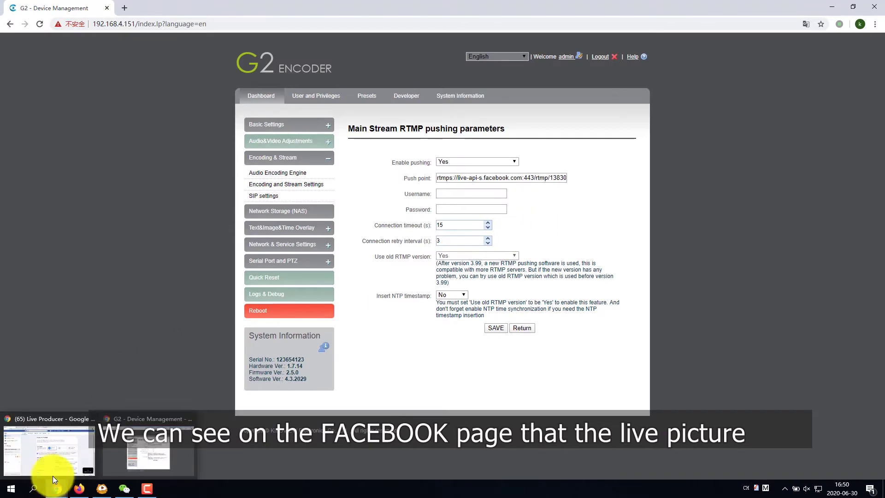
left_click(51, 455)
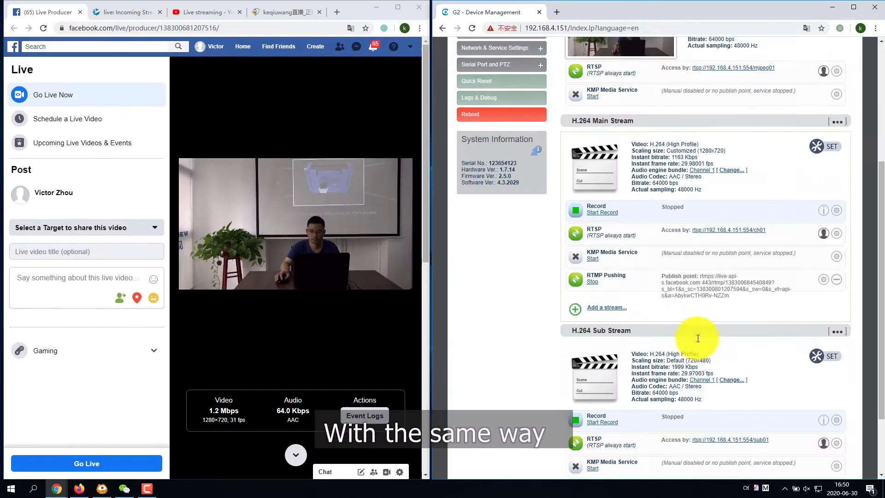
Add a second Main Stream RTMP Pushing entry and open its settings for another platform.
scroll(677, 318, "down", 1)
left_click(611, 281)
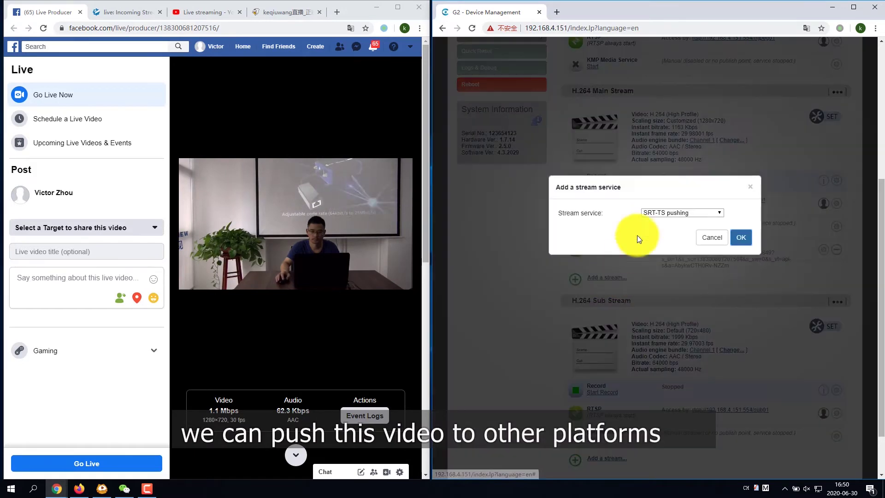
left_click(684, 213)
left_click(667, 226)
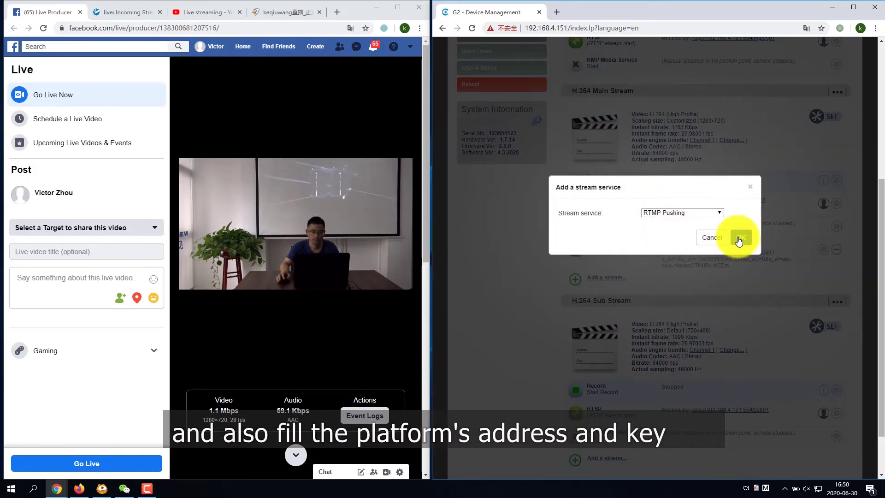
left_click(738, 241)
scroll(703, 277, "down", 6)
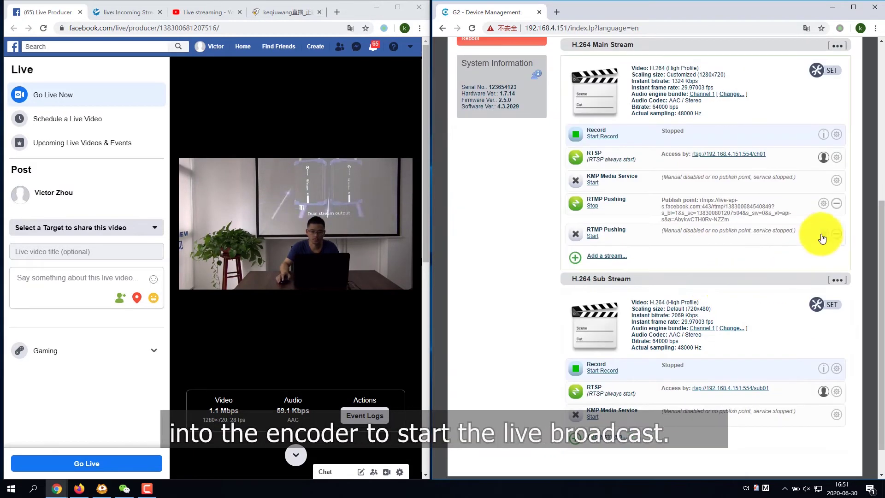
left_click(823, 235)
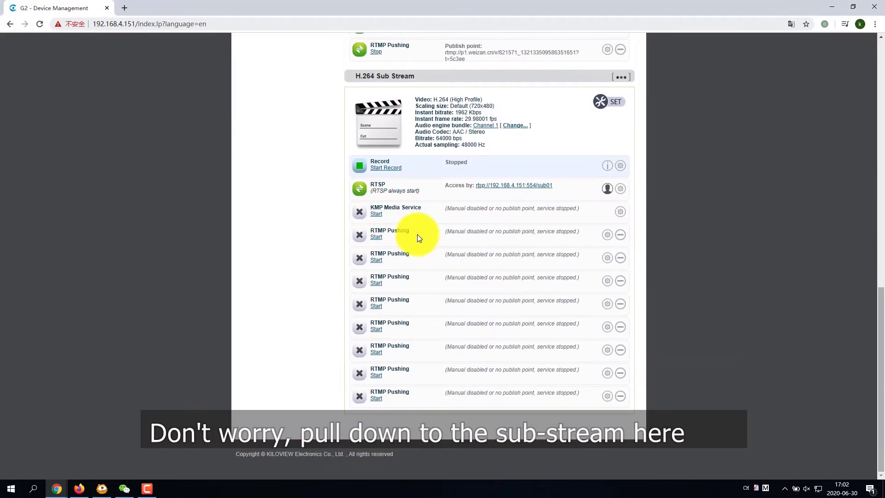
Highlight the many RTMP Pushing entries listed under the H.264 Sub Stream.
left_click_drag(417, 234, 512, 350)
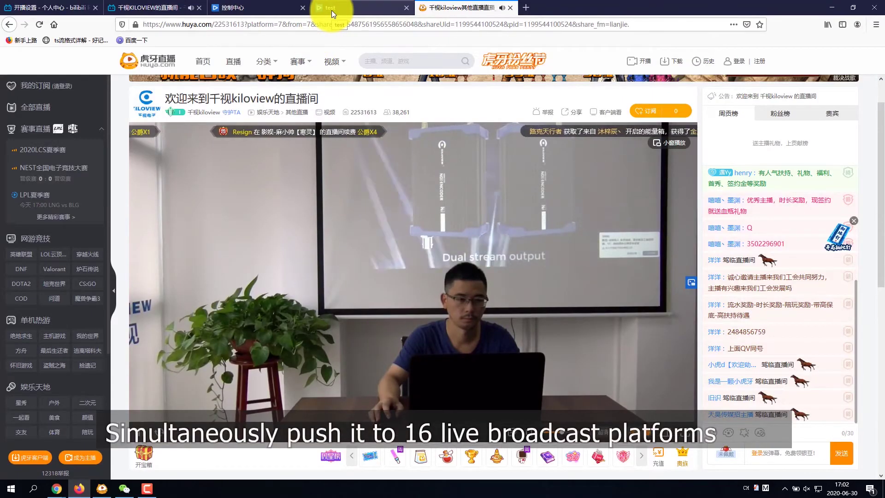
Check the stream on the test page, the bilibili live room, and WeChat's mobile live page.
left_click(331, 11)
left_click(155, 7)
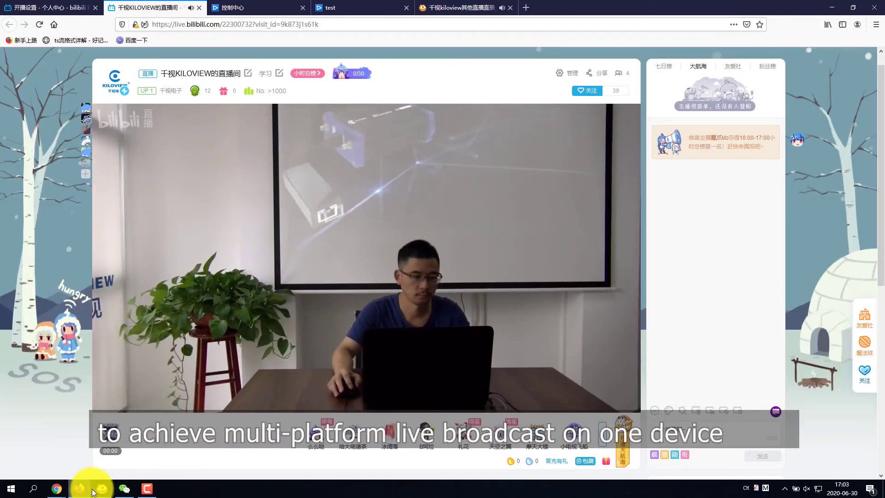
left_click(124, 489)
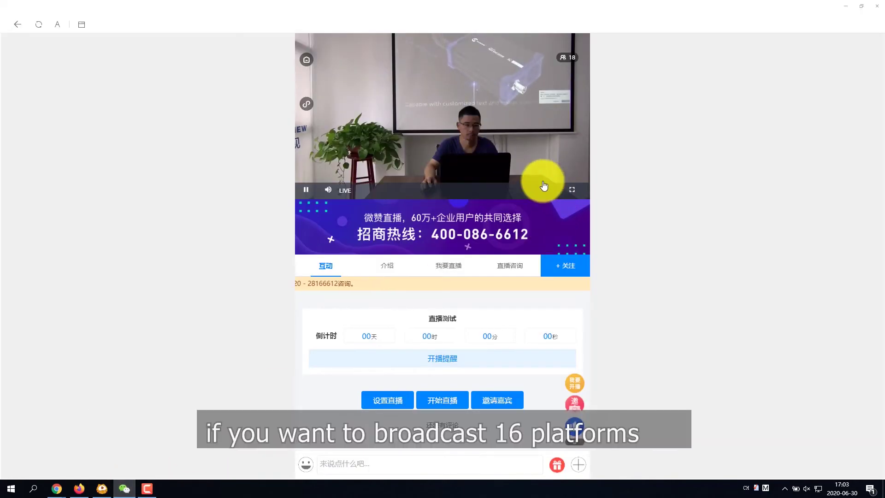